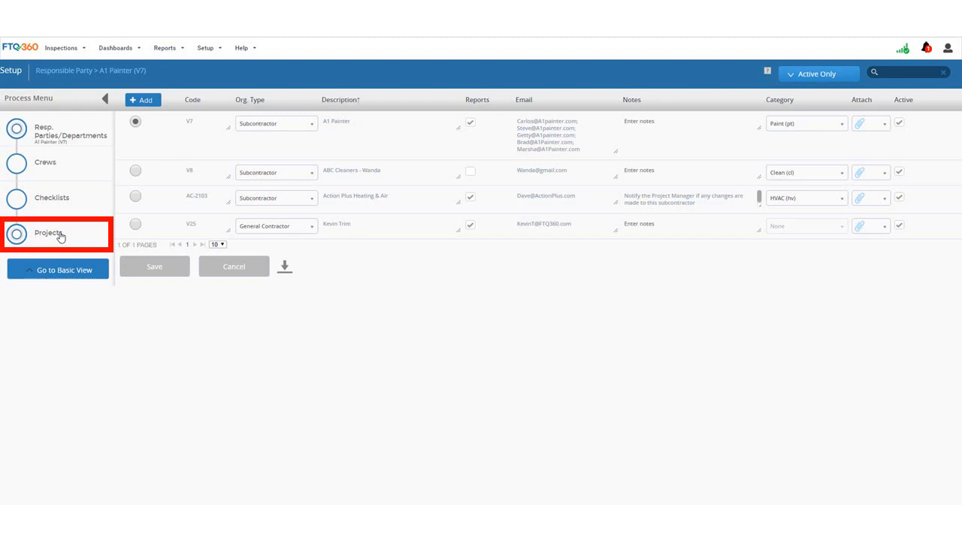
Step: Open A1 Painter's Projects step to list the projects available for inspection
{"action": "left_click", "coordinate": [16, 235]}
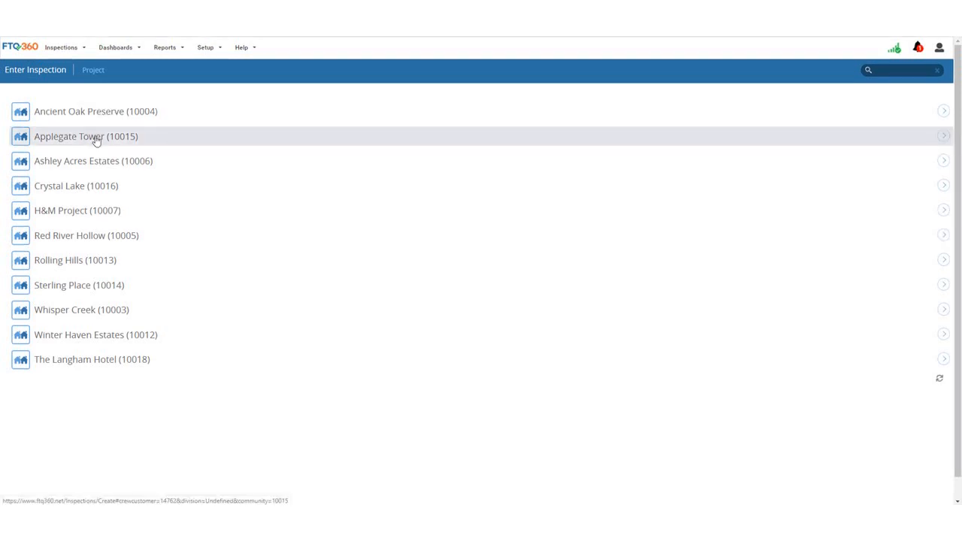
Step: Return to A1 Painter's Responsible Party setup to view its assigned checklists
{"action": "left_click", "coordinate": [96, 139]}
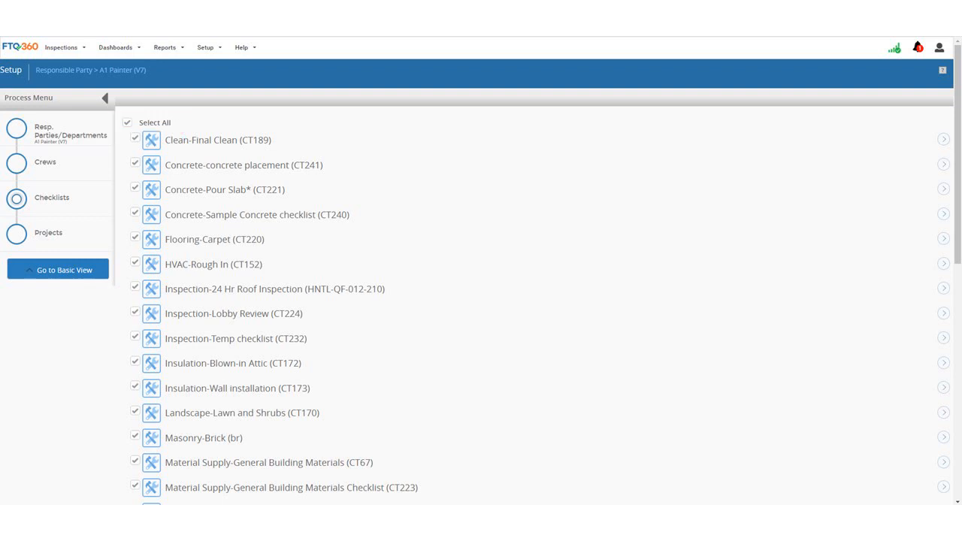
Step: Clear all checklists, tick the six Paint checklists (Paint-1st Interior through Paint-Wall Coverings), and save
{"action": "left_click", "coordinate": [128, 122]}
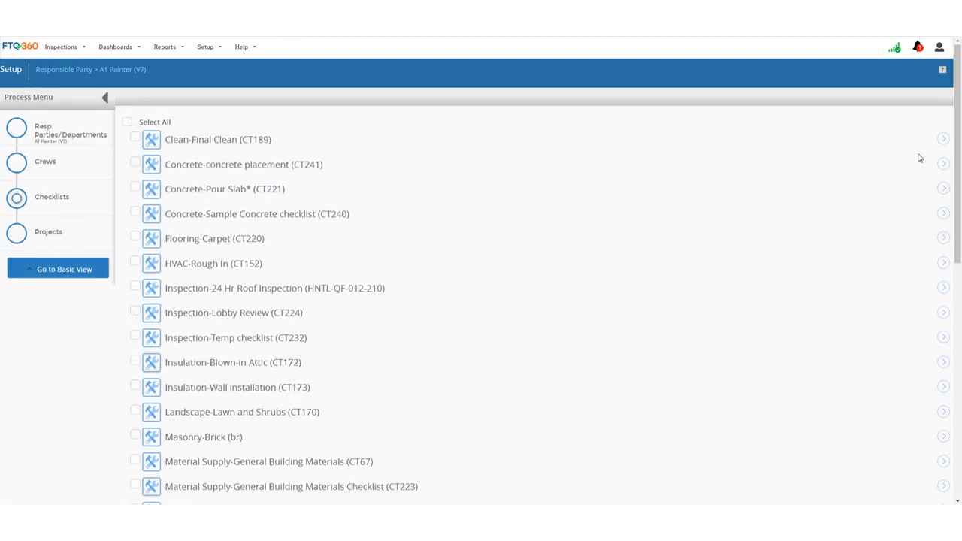
{"action": "scroll", "coordinate": [955, 211], "scroll_direction": "down", "scroll_amount": 2}
{"action": "scroll", "coordinate": [960, 218], "scroll_direction": "down", "scroll_amount": 5}
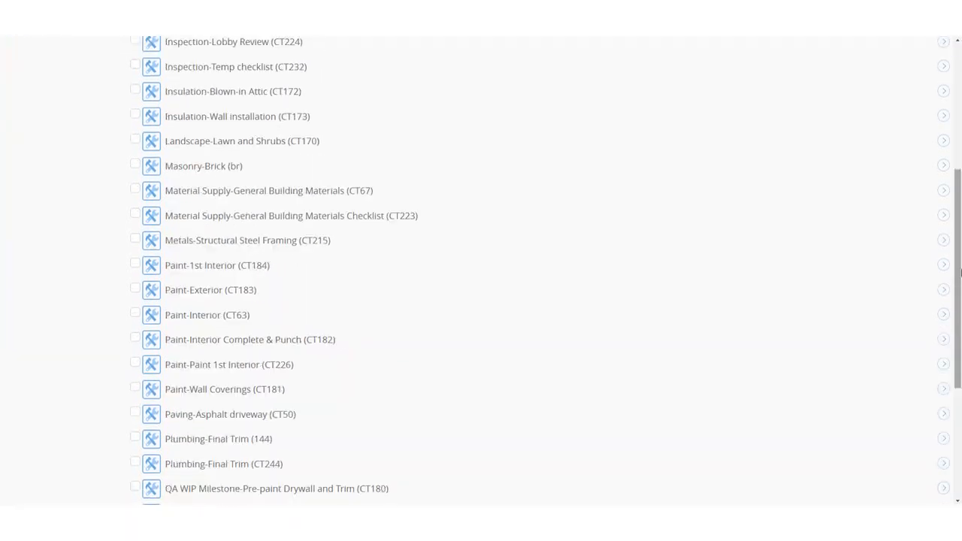
{"action": "left_click", "coordinate": [135, 264]}
{"action": "left_click", "coordinate": [135, 290]}
{"action": "left_click", "coordinate": [135, 315]}
{"action": "left_click", "coordinate": [136, 340]}
{"action": "left_click", "coordinate": [136, 364]}
{"action": "left_click", "coordinate": [135, 390]}
{"action": "scroll", "coordinate": [960, 376], "scroll_direction": "down", "scroll_amount": 4}
{"action": "left_click", "coordinate": [168, 482]}
{"action": "scroll", "coordinate": [960, 203], "scroll_direction": "up", "scroll_amount": 5}
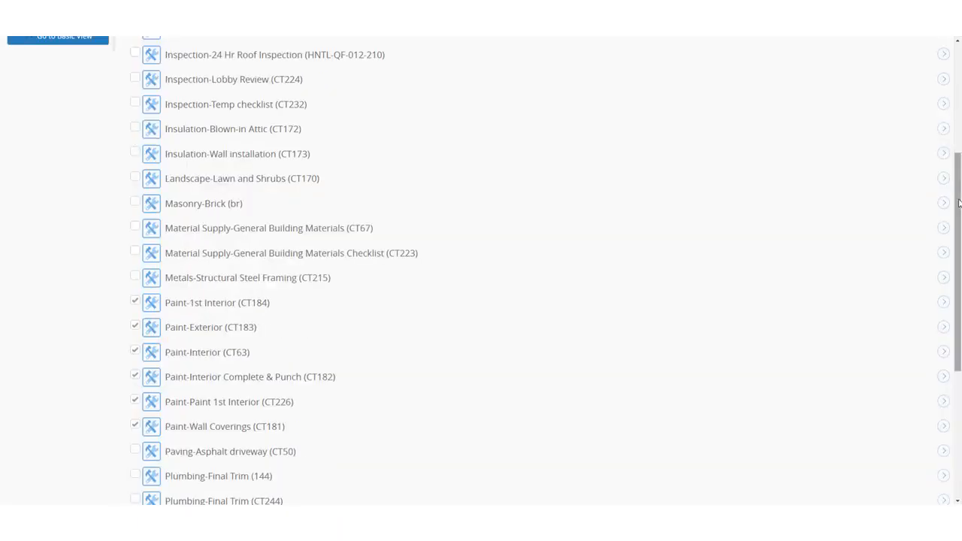
{"action": "scroll", "coordinate": [959, 196], "scroll_direction": "up", "scroll_amount": 3}
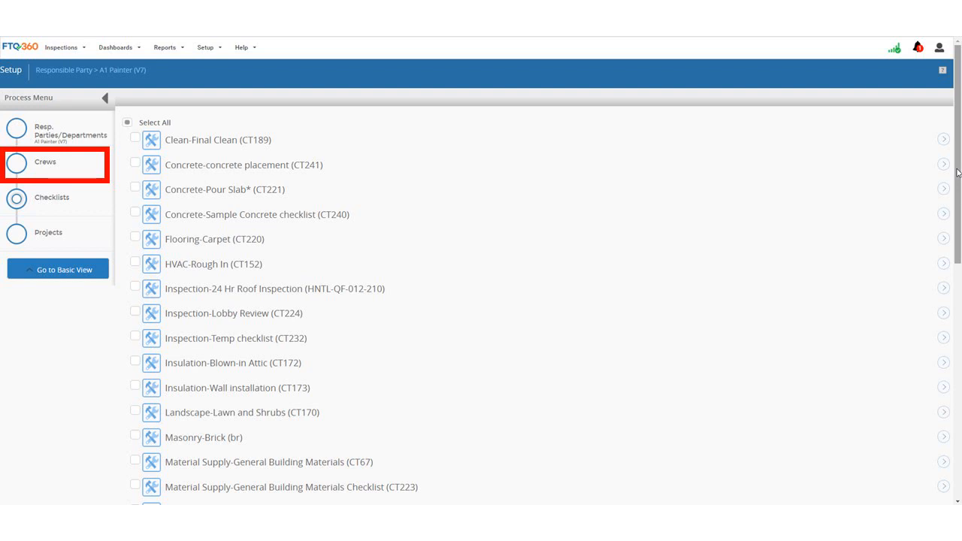
Step: Add a new A1 Painter crew member with first name, last name and e-mail filled in
{"action": "left_click", "coordinate": [17, 165]}
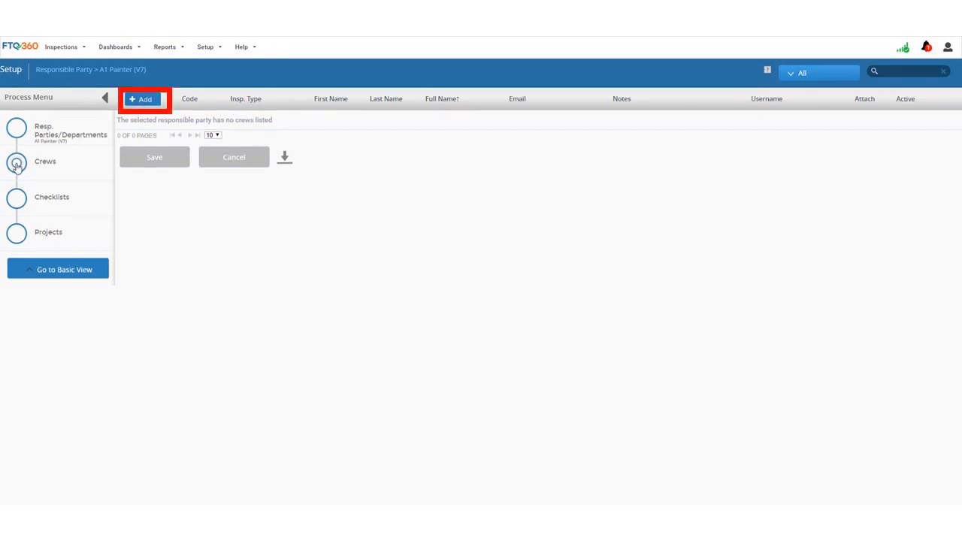
{"action": "left_click", "coordinate": [143, 100]}
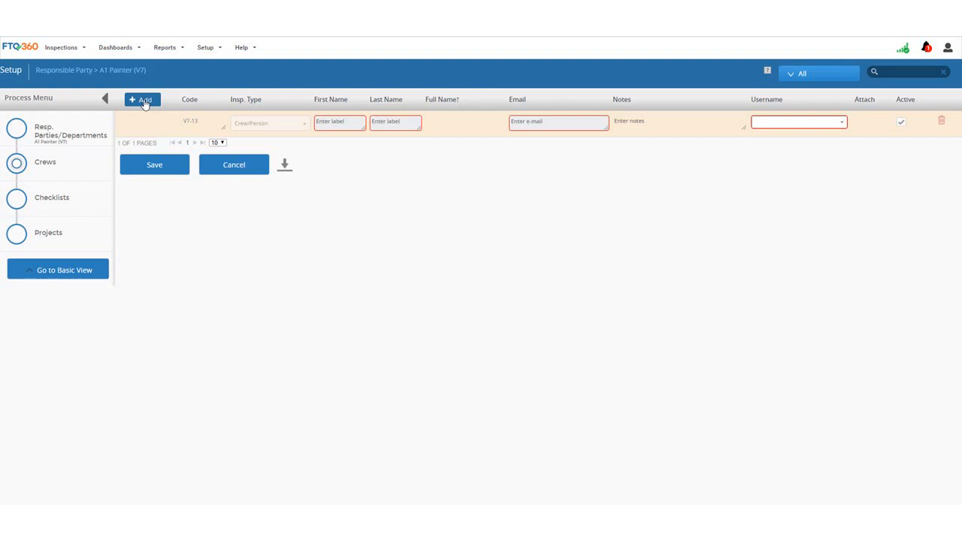
{"action": "left_click", "coordinate": [332, 121]}
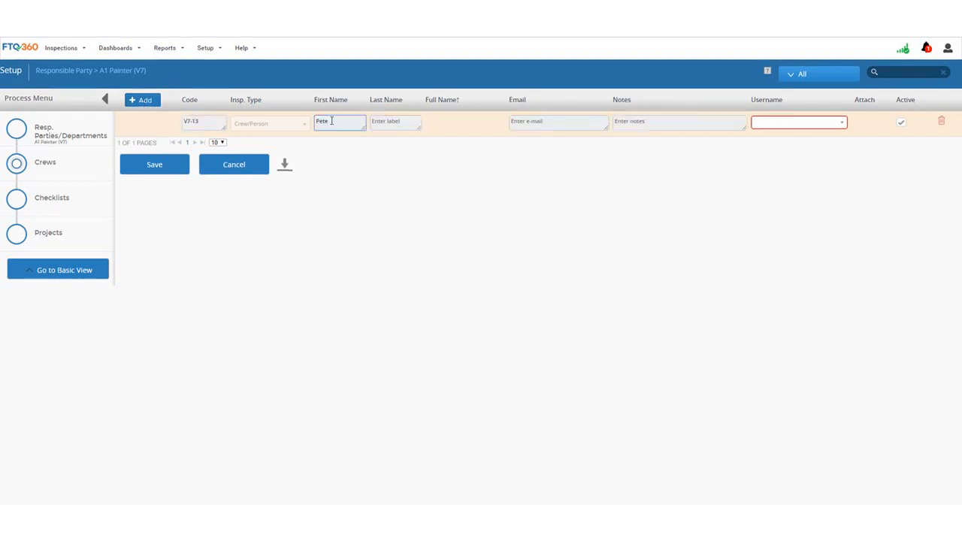
{"action": "left_click", "coordinate": [387, 121]}
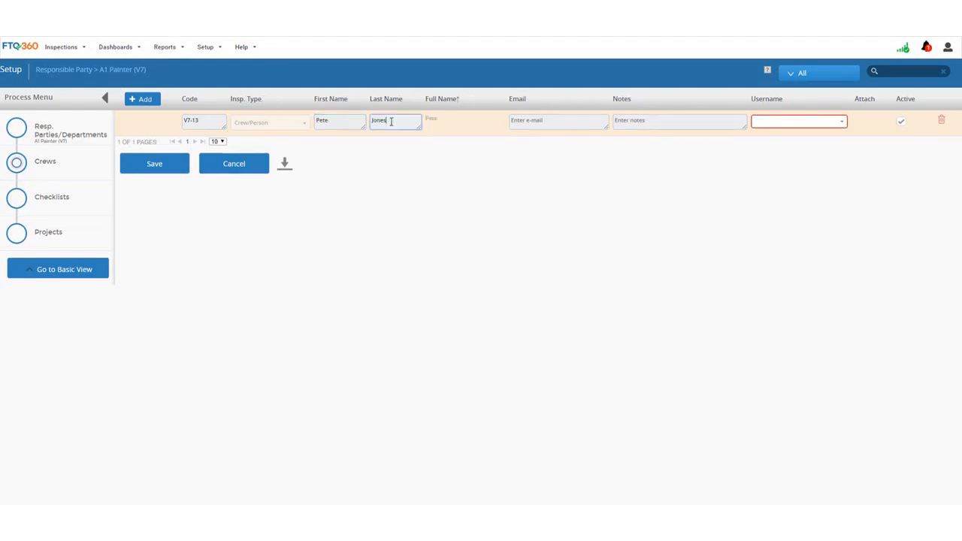
{"action": "left_click", "coordinate": [533, 121]}
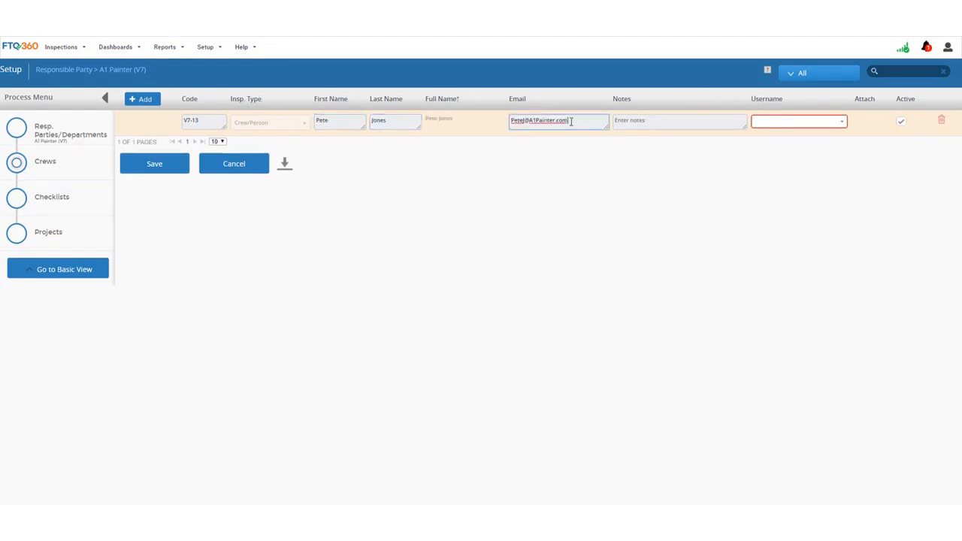
Step: Assign the username matching the crew member's e-mail and save the entry
{"action": "left_click", "coordinate": [783, 122]}
{"action": "left_click", "coordinate": [816, 152]}
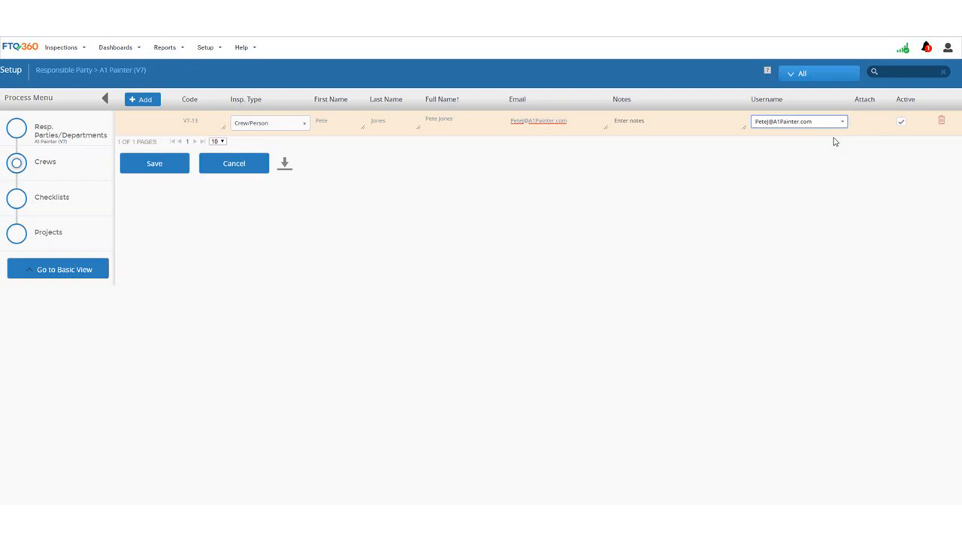
{"action": "left_click", "coordinate": [172, 167]}
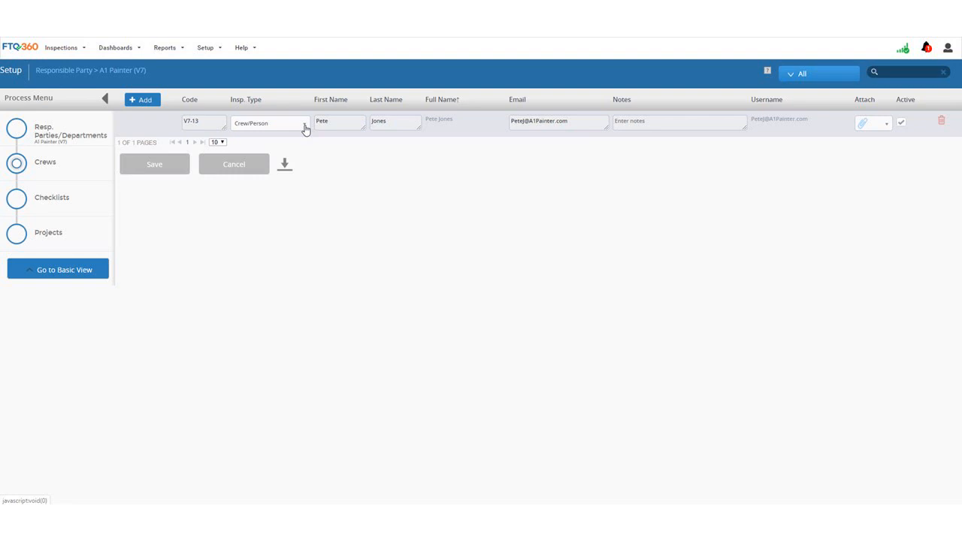
{"action": "left_click", "coordinate": [305, 131]}
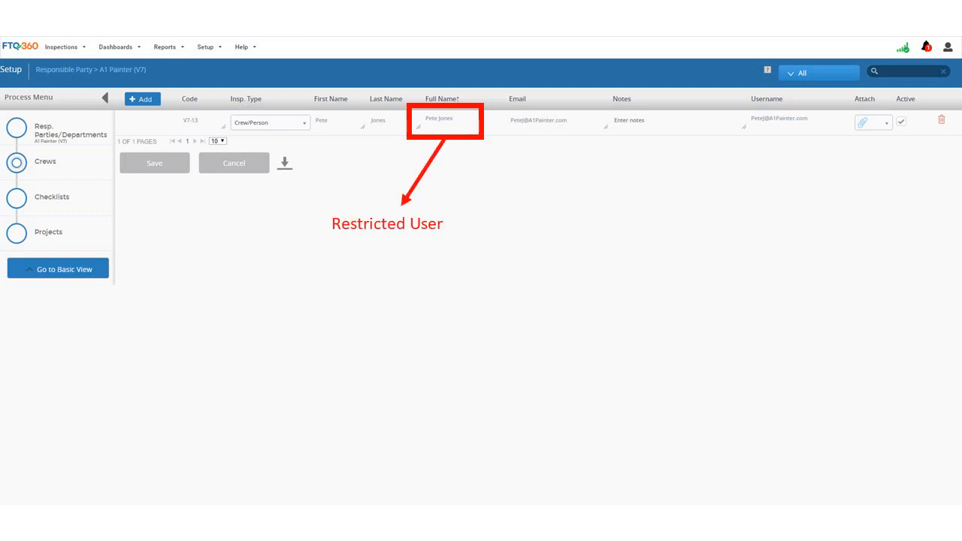
Step: Open User Setup and search for the new crew member's account by first name
{"action": "left_click", "coordinate": [221, 48]}
{"action": "mouse_move", "coordinate": [251, 157]}
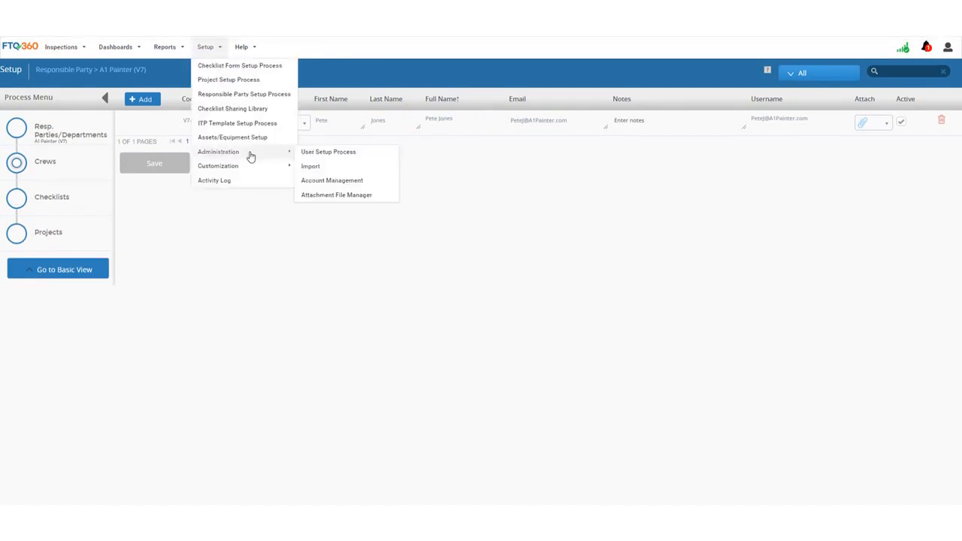
{"action": "left_click", "coordinate": [358, 156]}
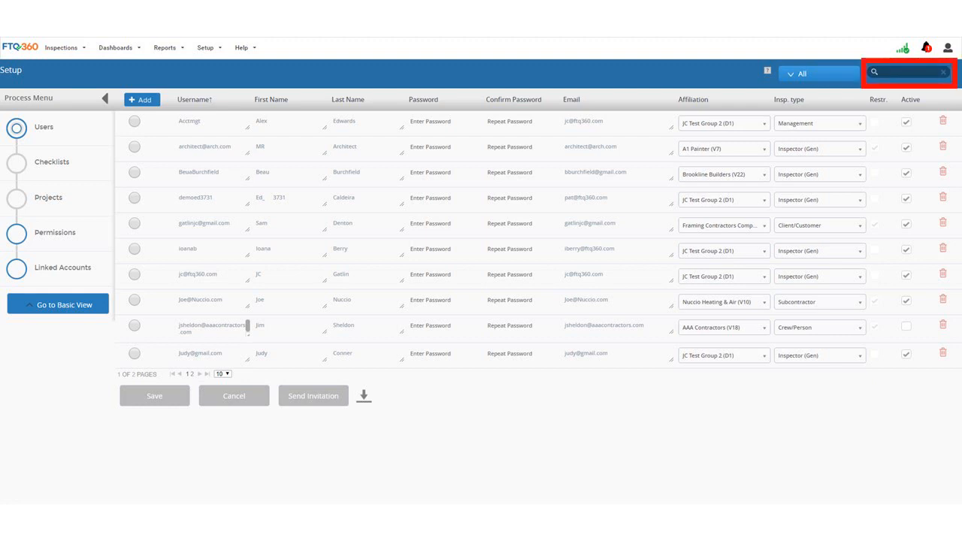
{"action": "left_click", "coordinate": [884, 69]}
{"action": "type", "text": "Pete"}
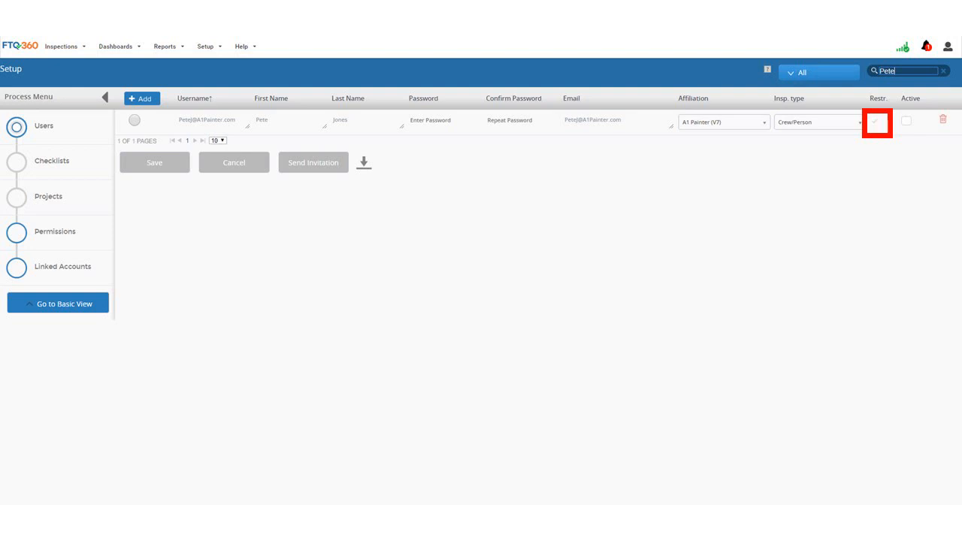
Step: Mark the crew member's user account Active, save it, and return to Responsible Party setup
{"action": "left_click", "coordinate": [907, 123]}
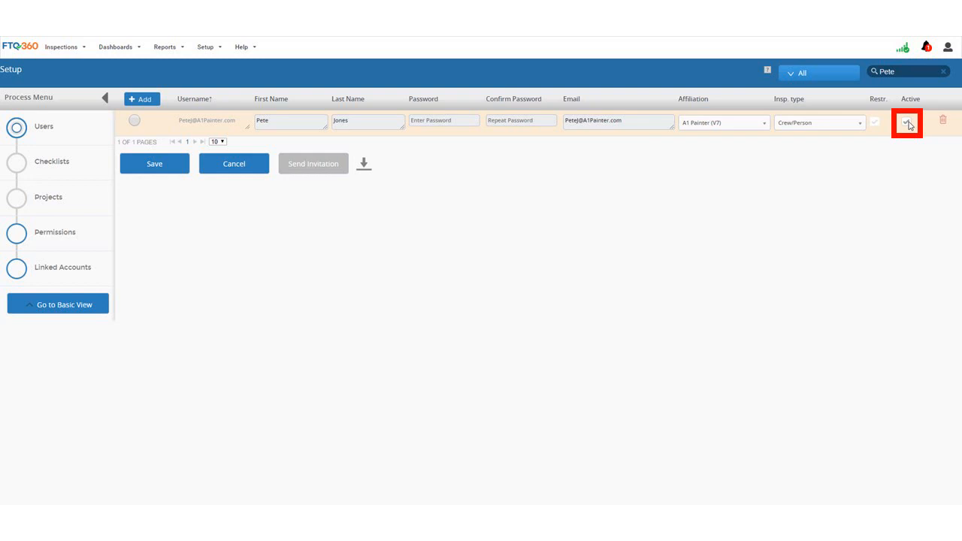
{"action": "left_click", "coordinate": [177, 169]}
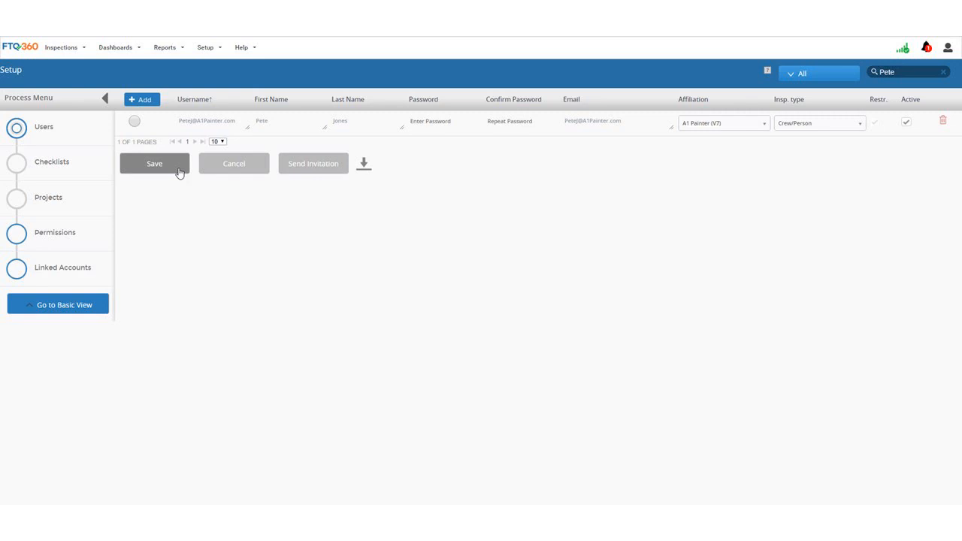
{"action": "left_click", "coordinate": [134, 121]}
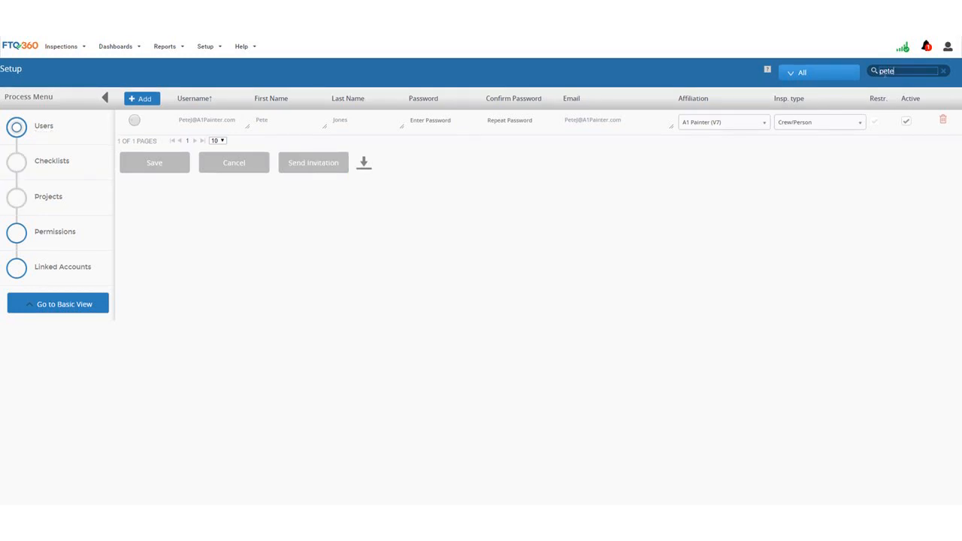
{"action": "left_click", "coordinate": [218, 47]}
{"action": "left_click", "coordinate": [288, 98]}
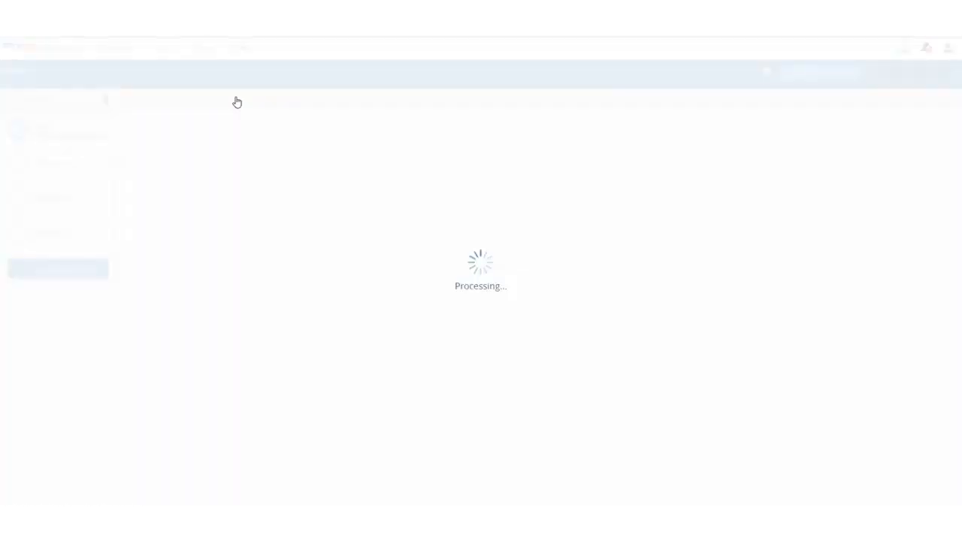
Step: Set Ashley Acres Estates' responsible person to V7-13 and Crystal Lake's to V7-2, then save
{"action": "left_click", "coordinate": [135, 122]}
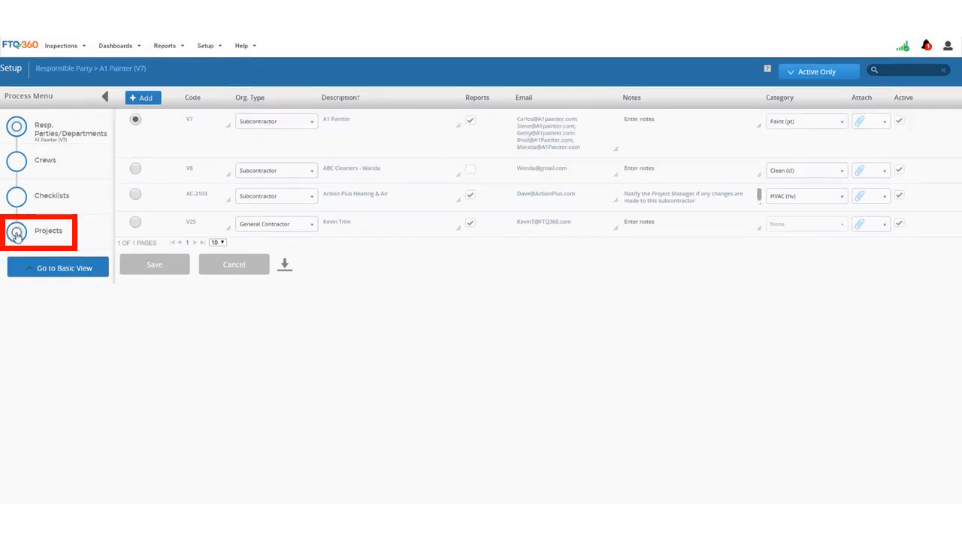
{"action": "left_click", "coordinate": [16, 233]}
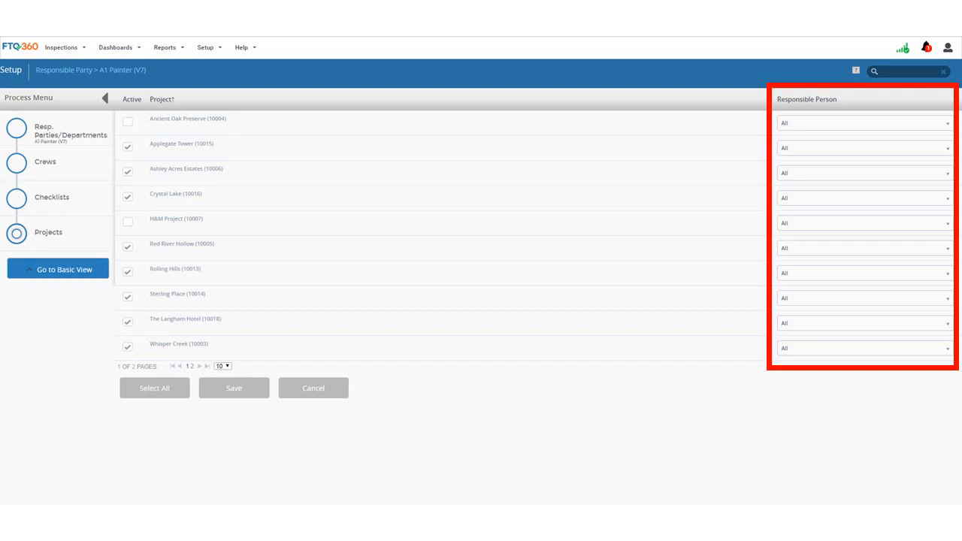
{"action": "left_click", "coordinate": [946, 124]}
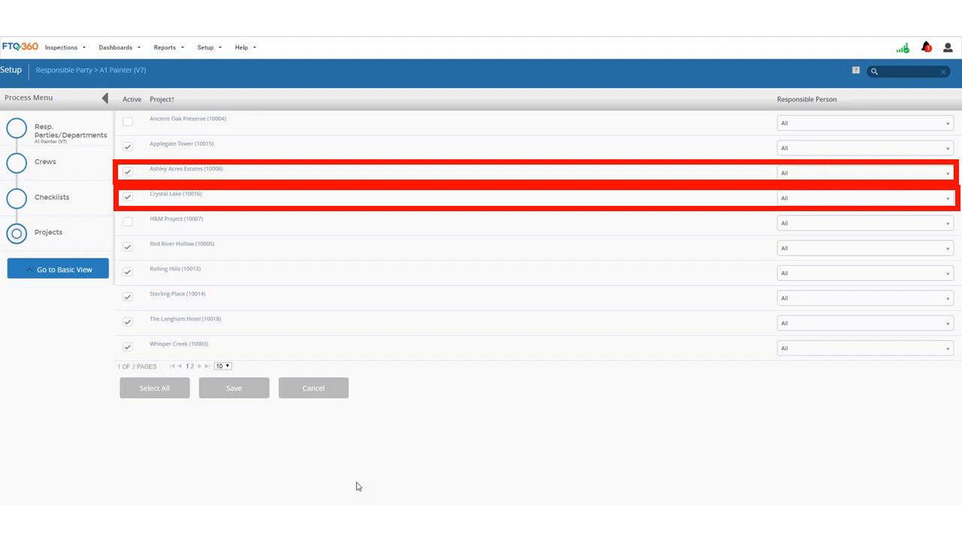
{"action": "left_click", "coordinate": [865, 173]}
{"action": "left_click", "coordinate": [827, 290]}
{"action": "left_click", "coordinate": [946, 199]}
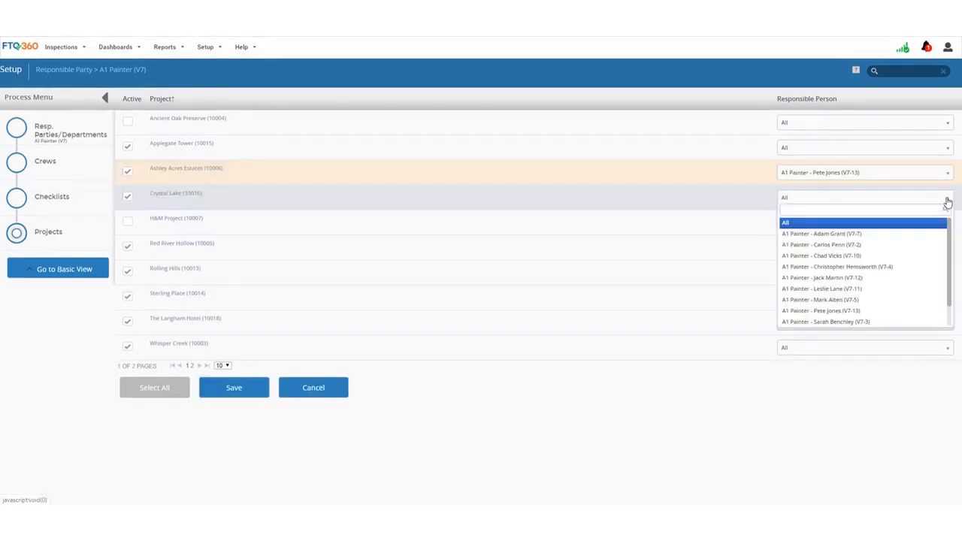
{"action": "left_click", "coordinate": [884, 245]}
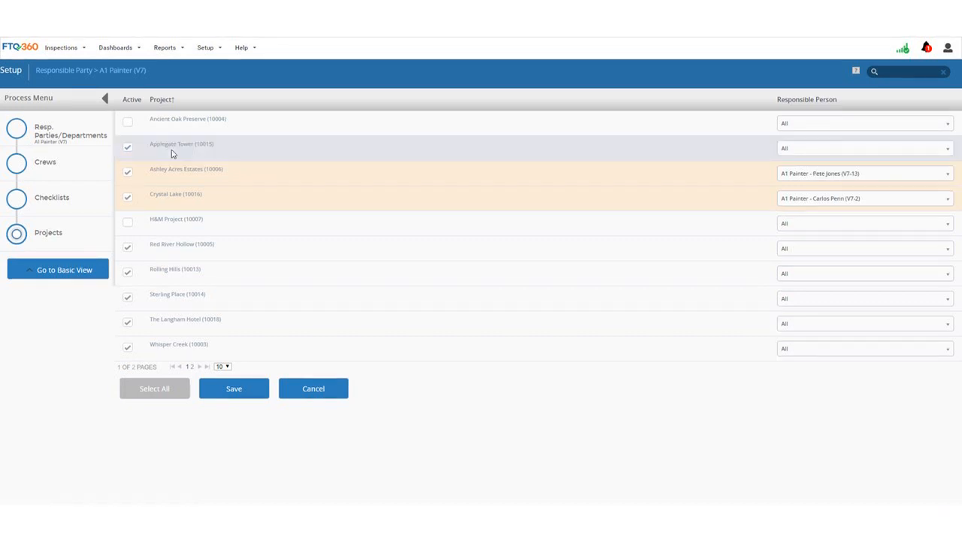
{"action": "left_click", "coordinate": [863, 151]}
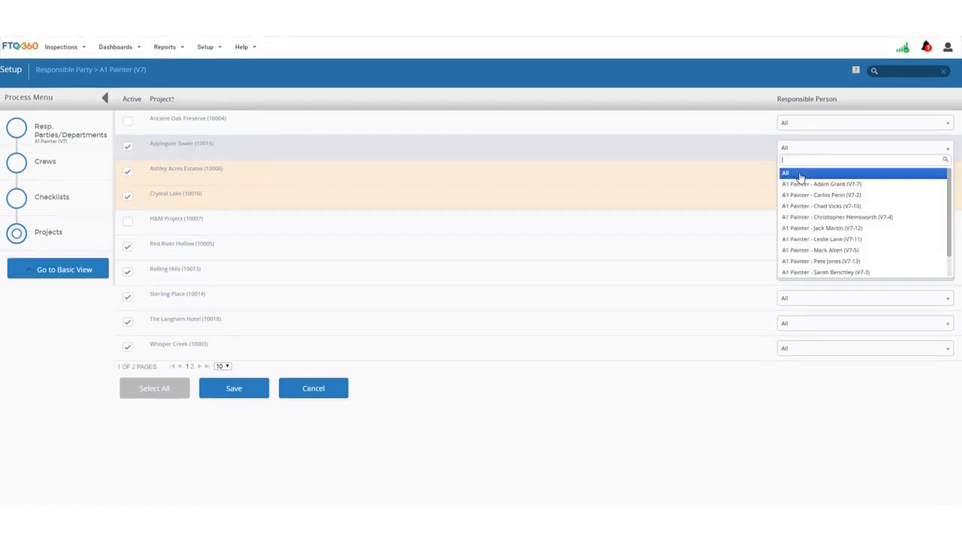
{"action": "left_click", "coordinate": [802, 177]}
{"action": "left_click", "coordinate": [251, 391]}
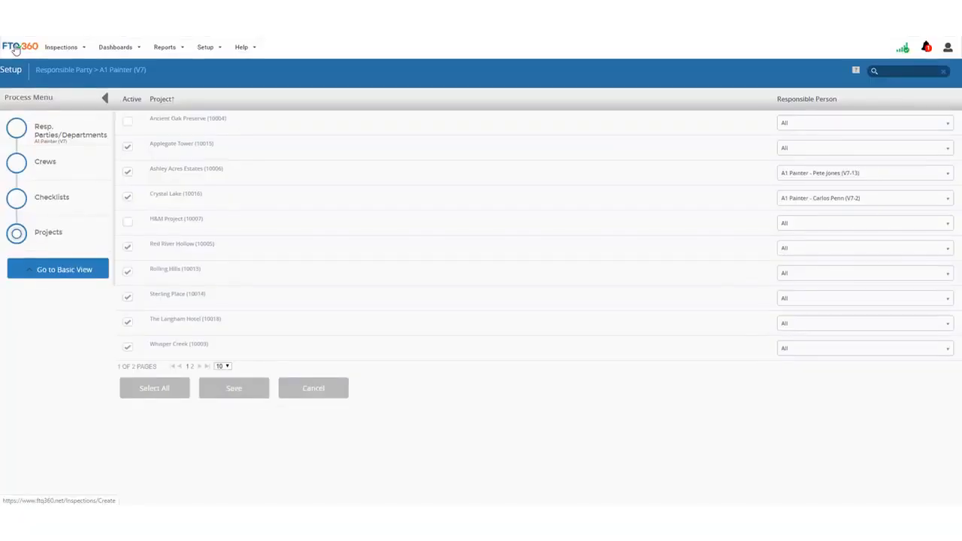
Step: Start a Paint-1st Interior (CT184) inspection for the Ashley Acres Estates project
{"action": "left_click", "coordinate": [16, 50]}
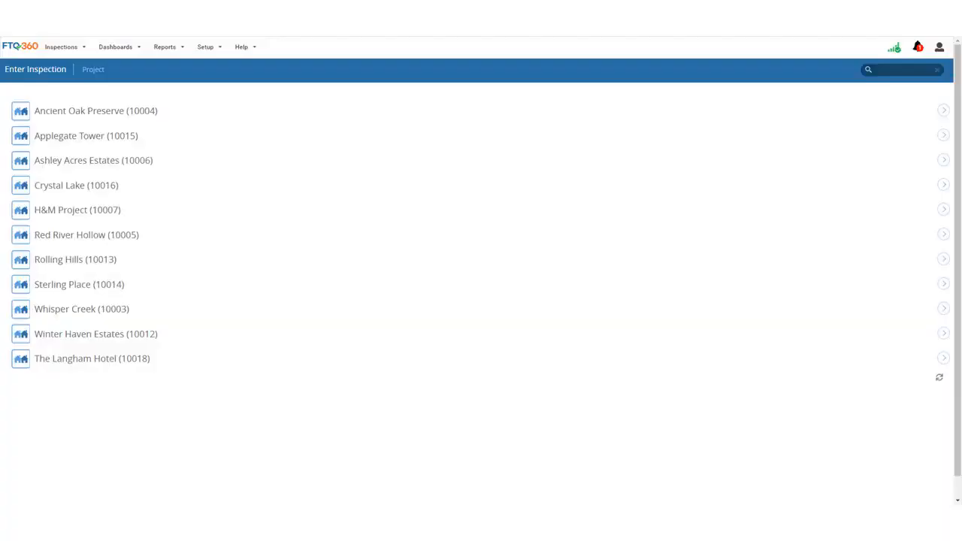
{"action": "left_click", "coordinate": [107, 164]}
{"action": "left_click", "coordinate": [91, 238]}
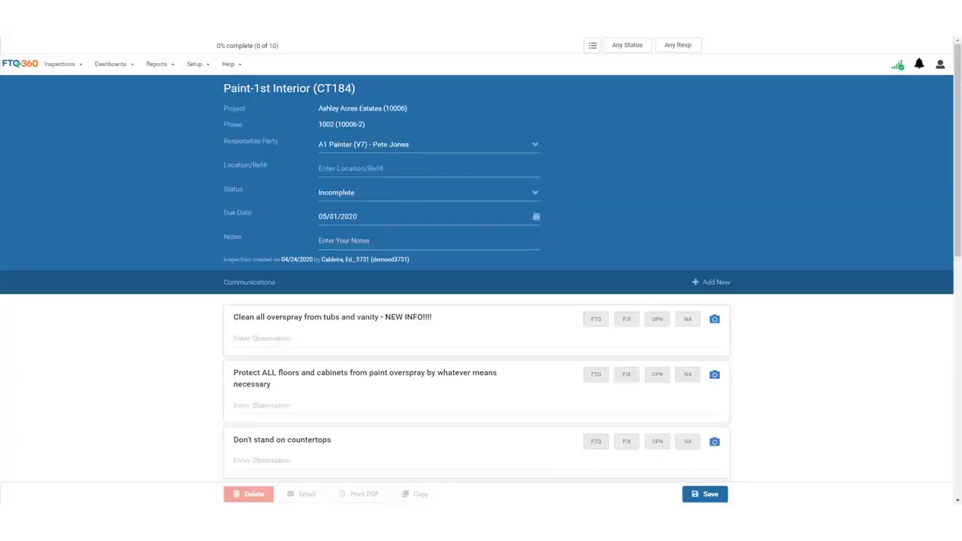